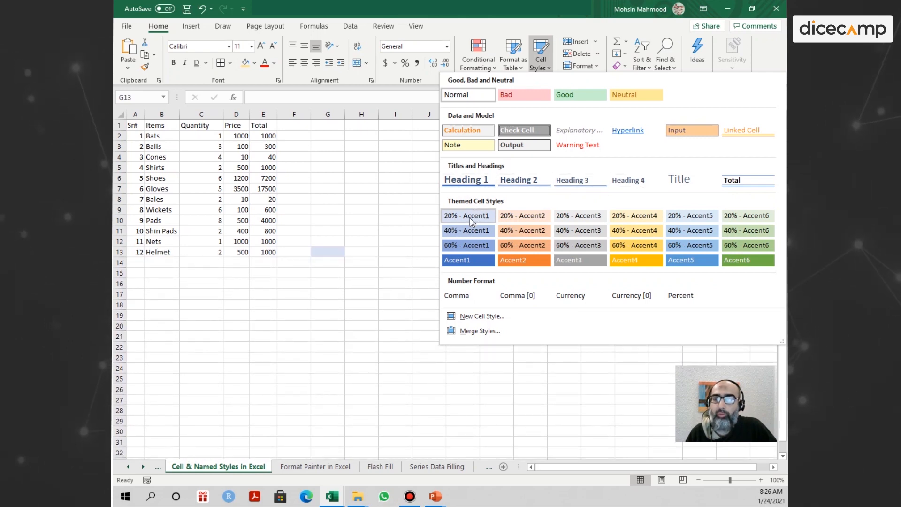
# Step: Apply the Heading 2 cell style to the header row A1:E1
pyautogui.click(138, 126)
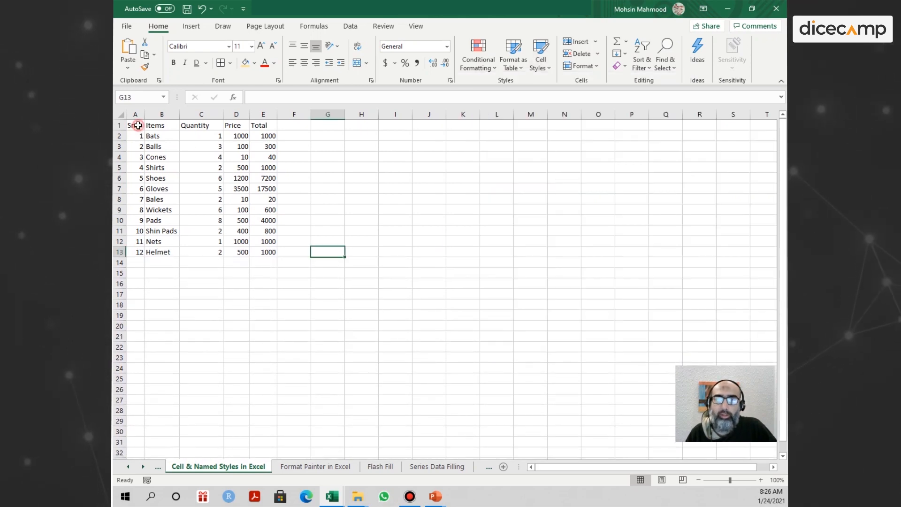
pyautogui.moveTo(137, 126); pyautogui.dragTo(265, 126)
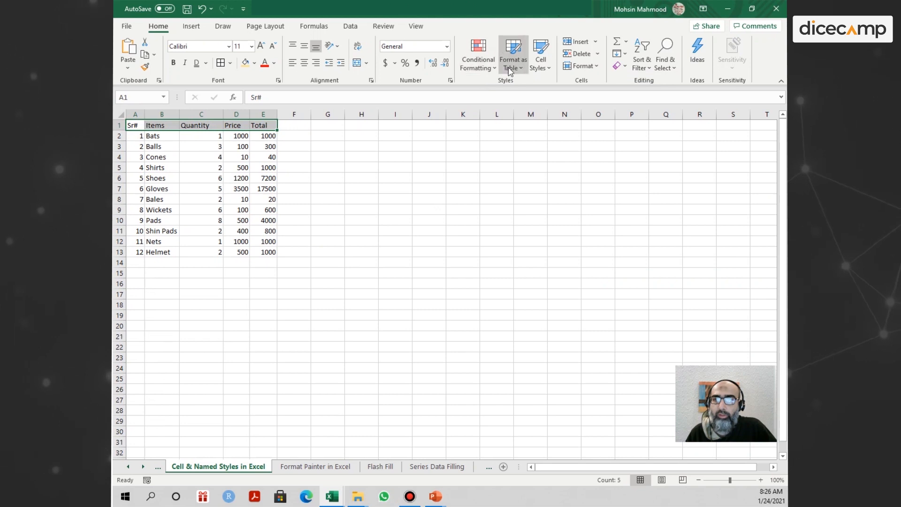
pyautogui.click(540, 63)
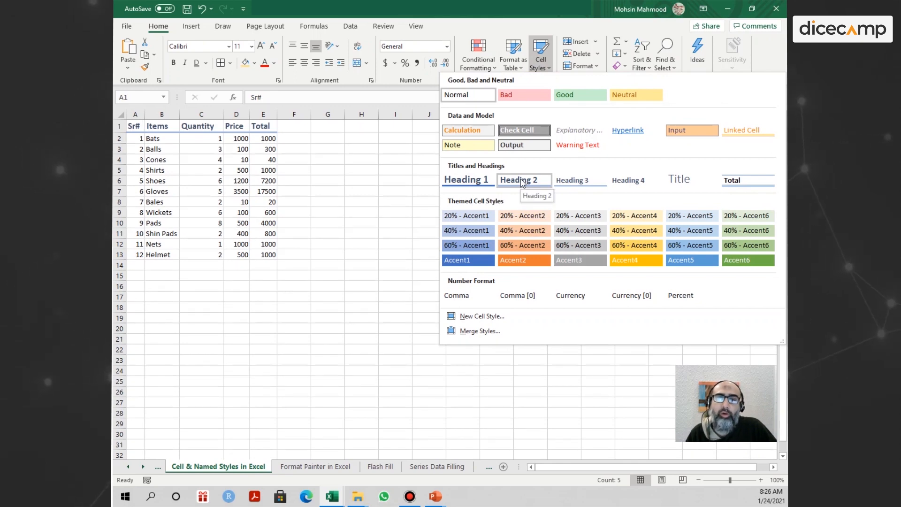
pyautogui.click(522, 181)
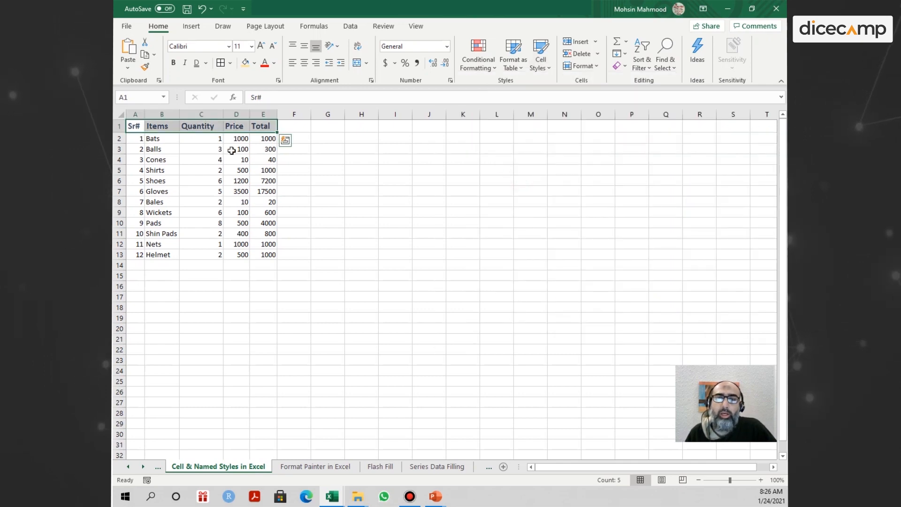
# Step: Preview the number format cell styles on data rows A2:E13 and review the new cell style options without creating one
pyautogui.moveTo(136, 140); pyautogui.dragTo(272, 255)
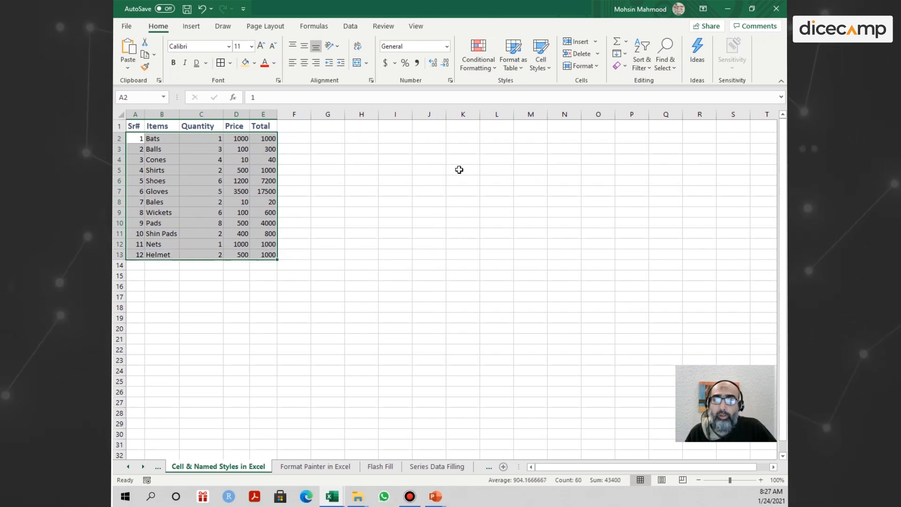
pyautogui.click(540, 68)
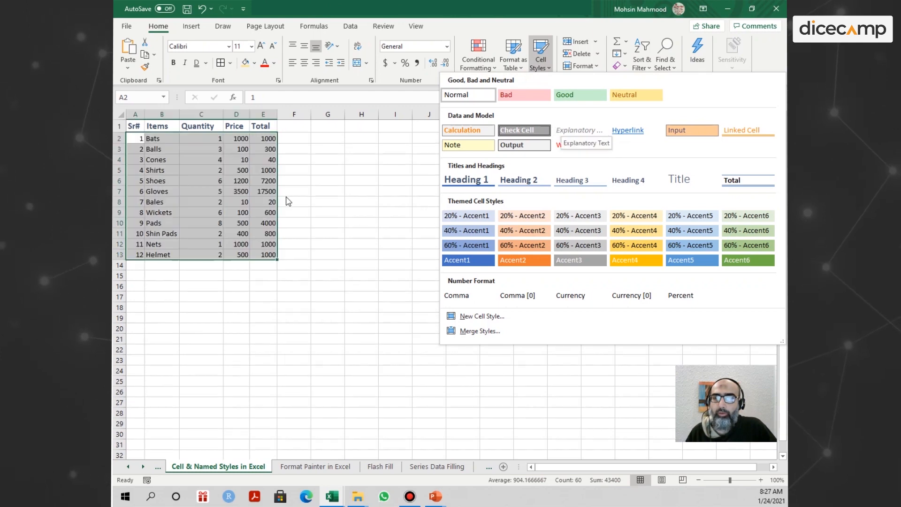
pyautogui.click(171, 151)
pyautogui.moveTo(169, 149); pyautogui.dragTo(268, 253)
pyautogui.click(538, 68)
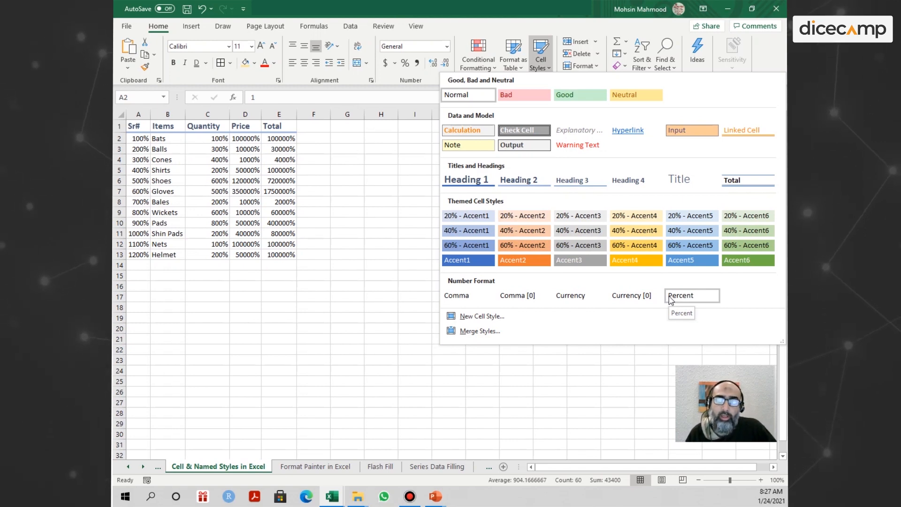
pyautogui.click(469, 316)
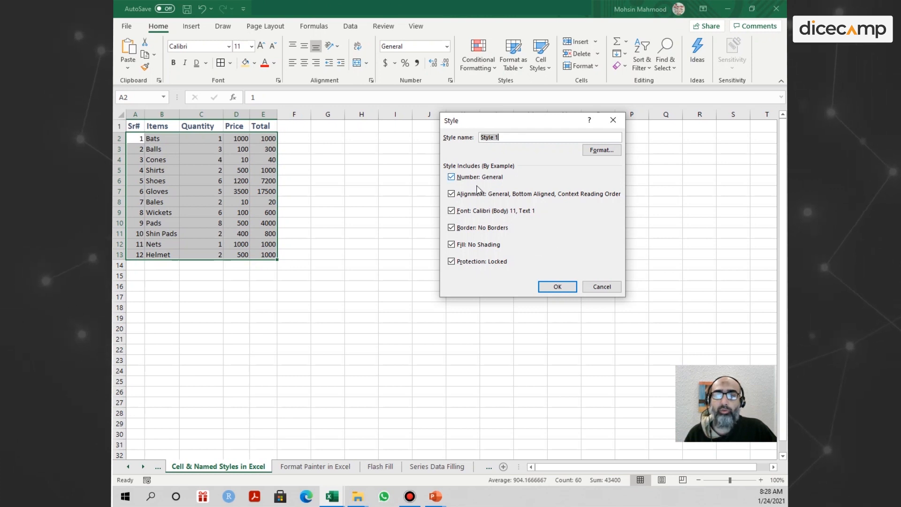
pyautogui.click(599, 291)
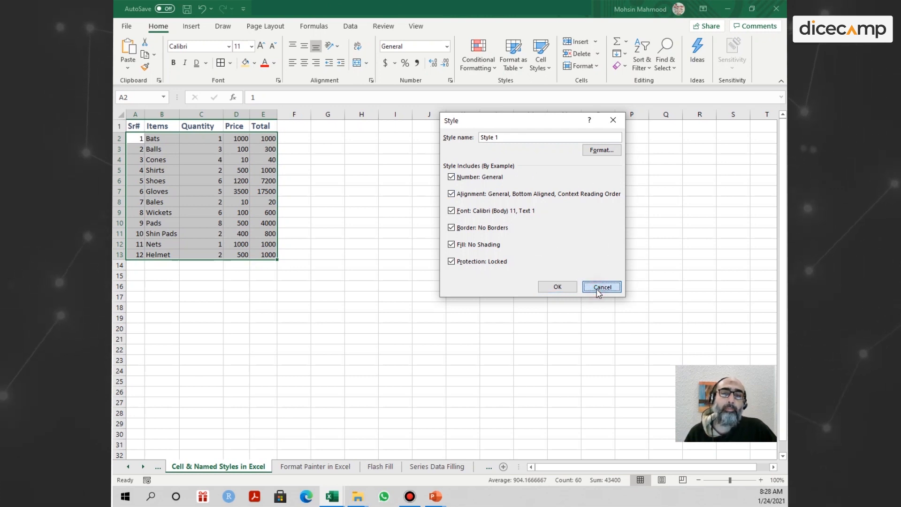
# Step: Undo the Heading 2 style on the header row
pyautogui.click(313, 193)
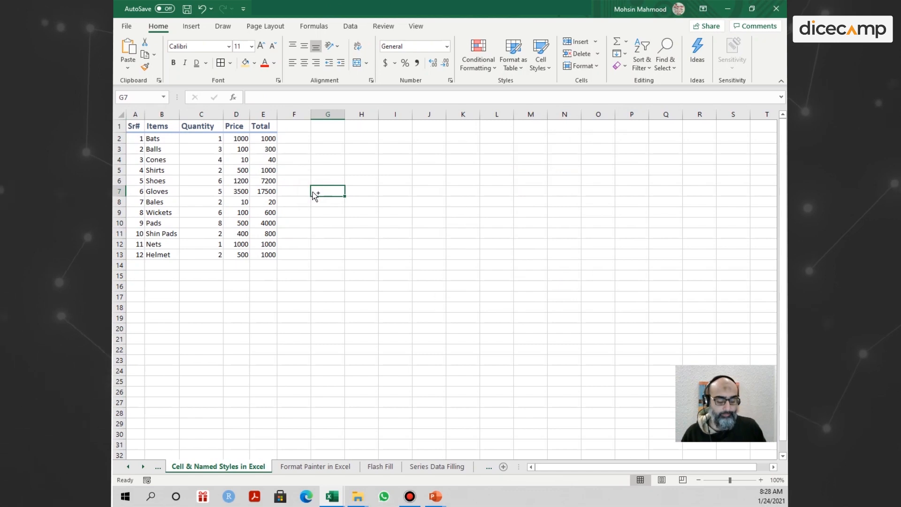
pyautogui.hotkey('ctrl', 'z')
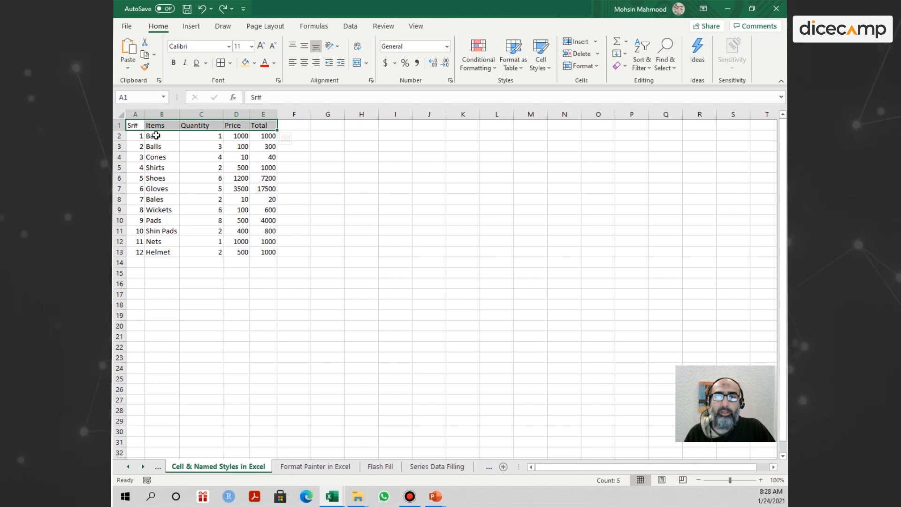
# Step: Format A1:E13 as a table with headers in the blue Medium style, and undo the conversion
pyautogui.moveTo(141, 131); pyautogui.dragTo(274, 253)
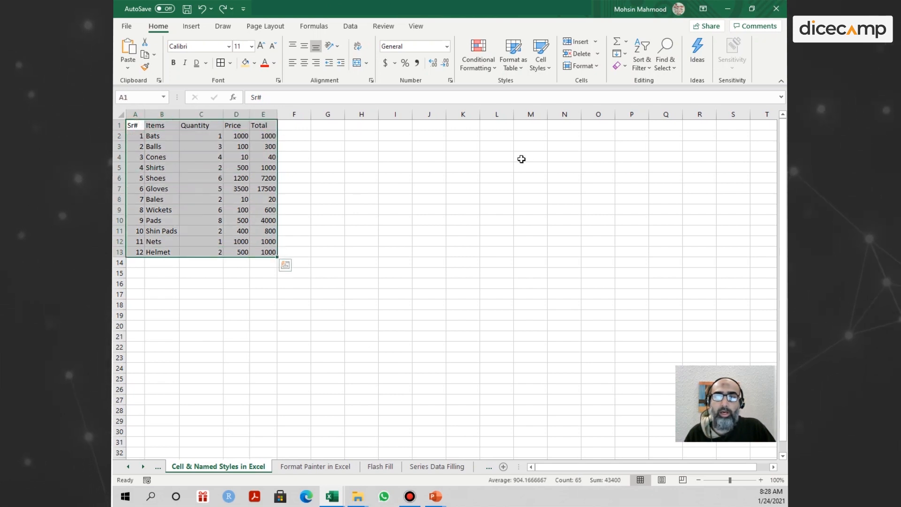
pyautogui.click(518, 69)
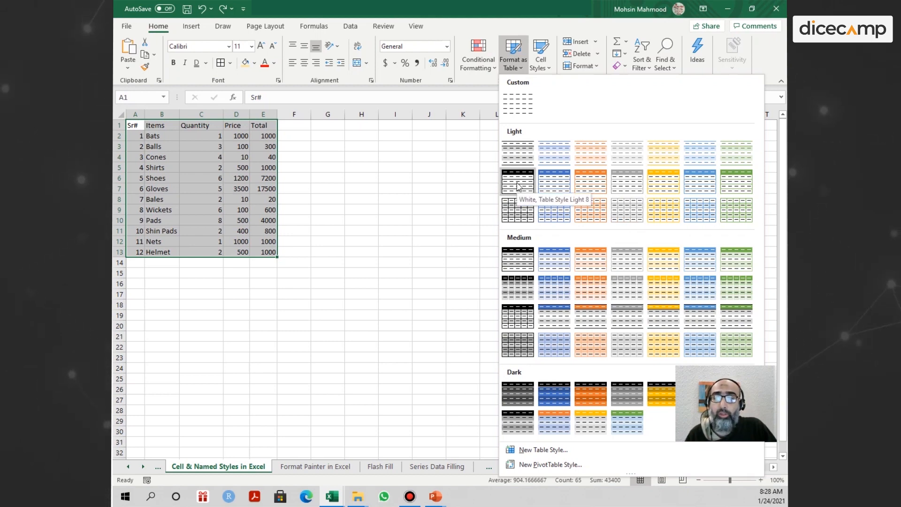
pyautogui.click(557, 264)
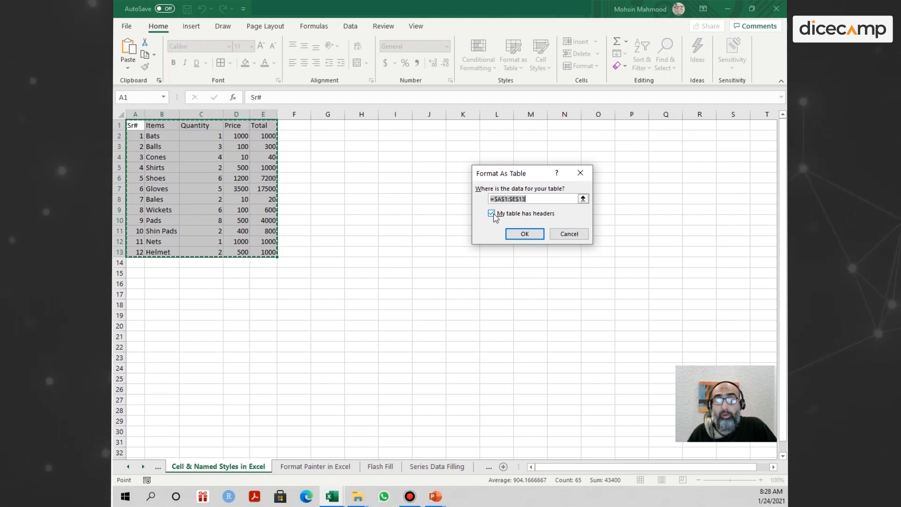
pyautogui.click(491, 213)
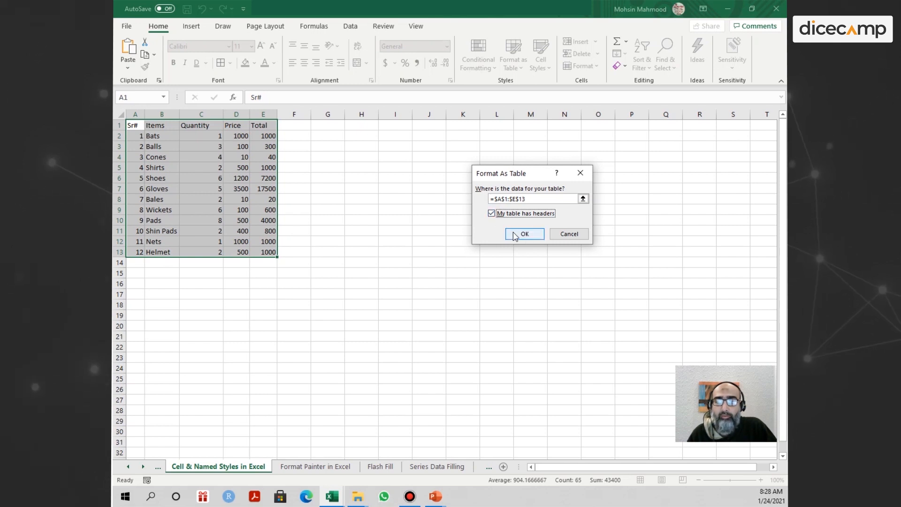
pyautogui.click(513, 232)
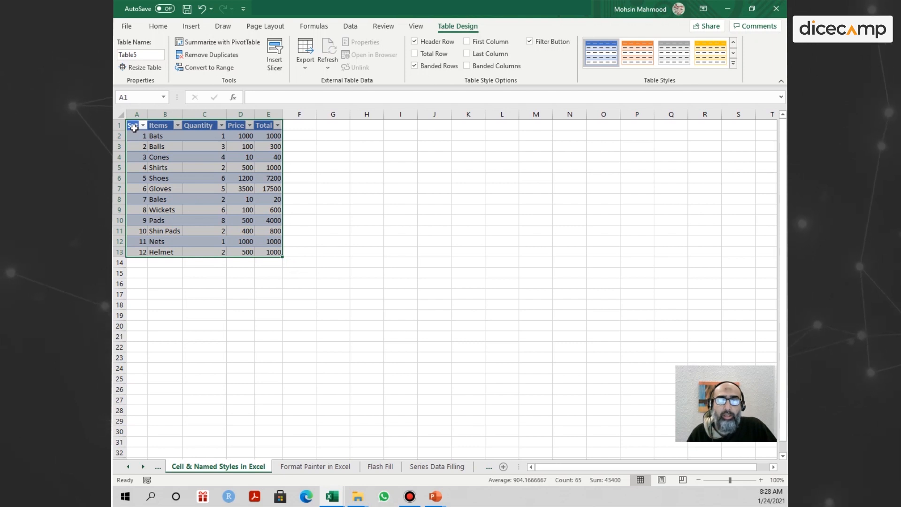
pyautogui.hotkey('ctrl', 'z')
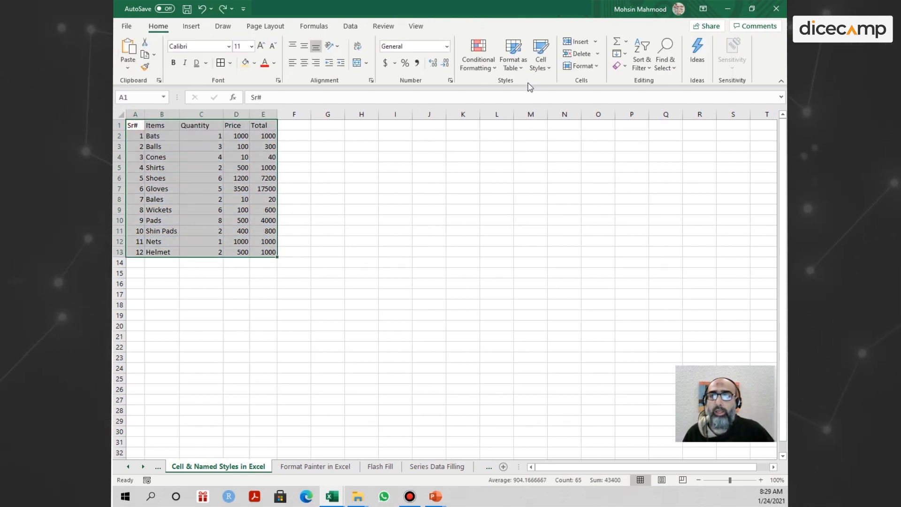
# Step: Try formatting A1:E13 as a blue Medium table with the headers option off, and undo it
pyautogui.click(513, 57)
pyautogui.click(532, 261)
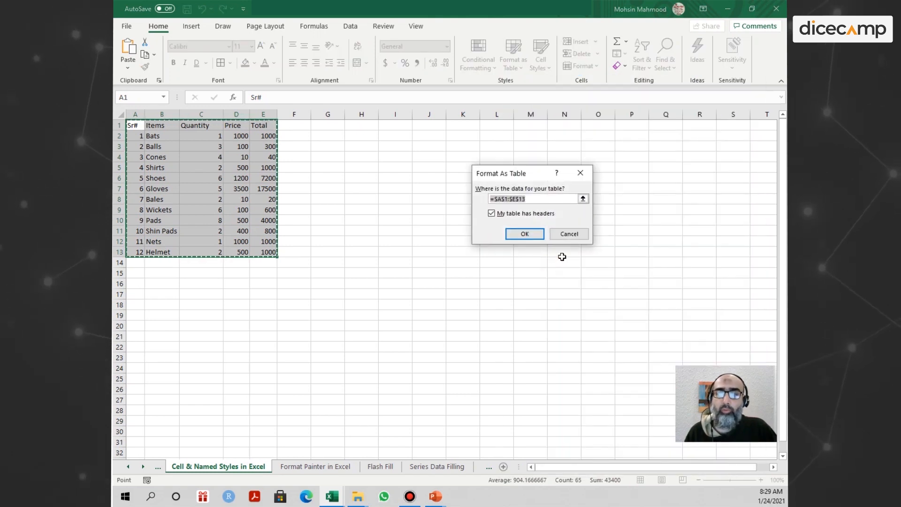
pyautogui.click(492, 213)
pyautogui.click(524, 234)
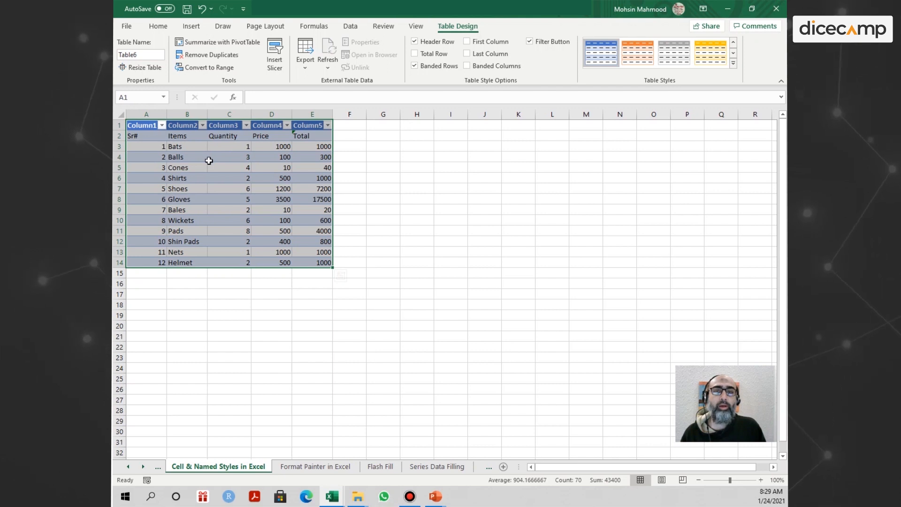
pyautogui.hotkey('ctrl', 'q')
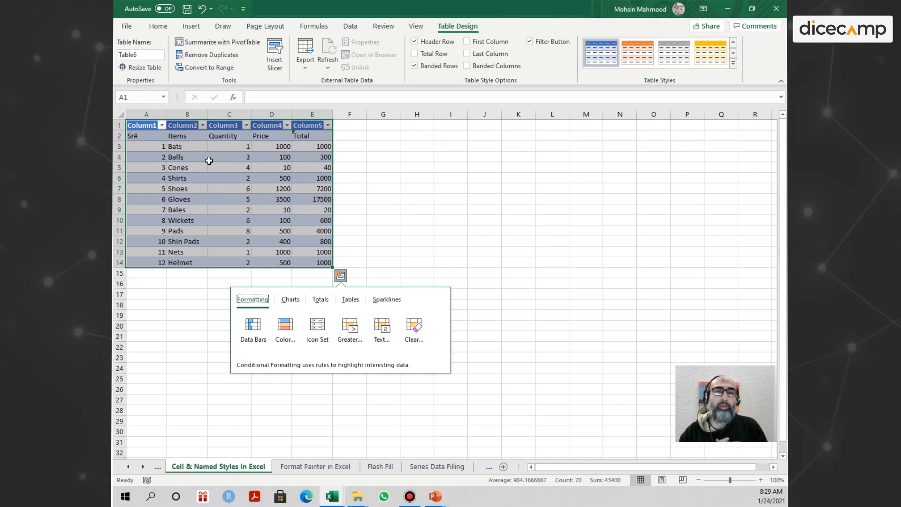
pyautogui.click(417, 191)
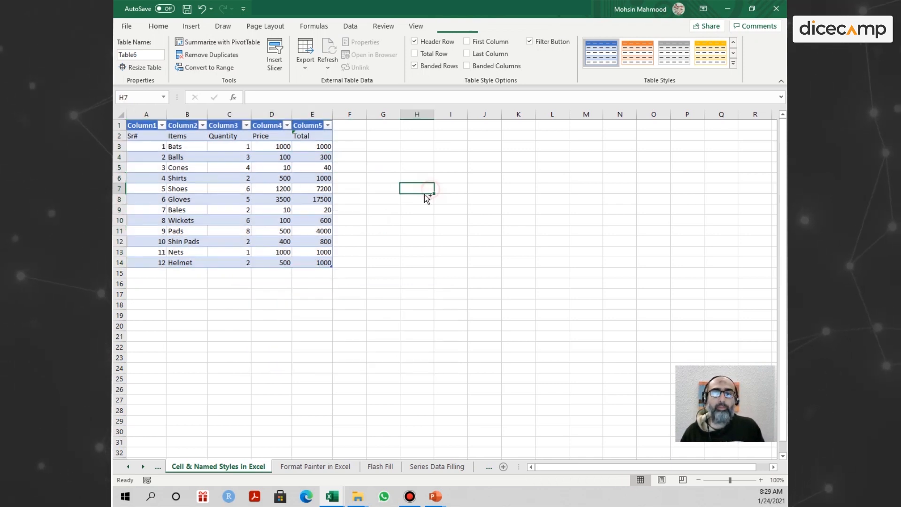
pyautogui.hotkey('ctrl', 'z')
# Step: Format the range A1:E13 as a blue Medium style table, keeping its first row as headers
pyautogui.moveTo(133, 125); pyautogui.dragTo(273, 254)
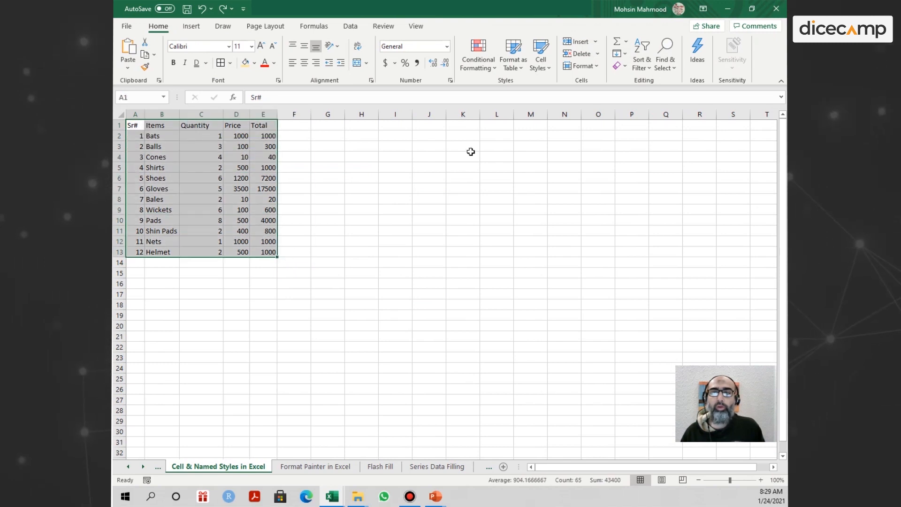
pyautogui.click(513, 63)
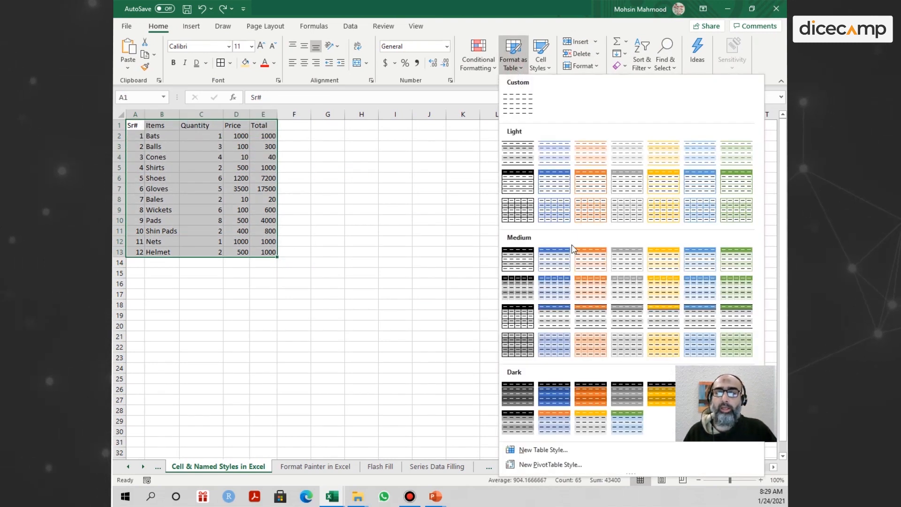
pyautogui.click(560, 268)
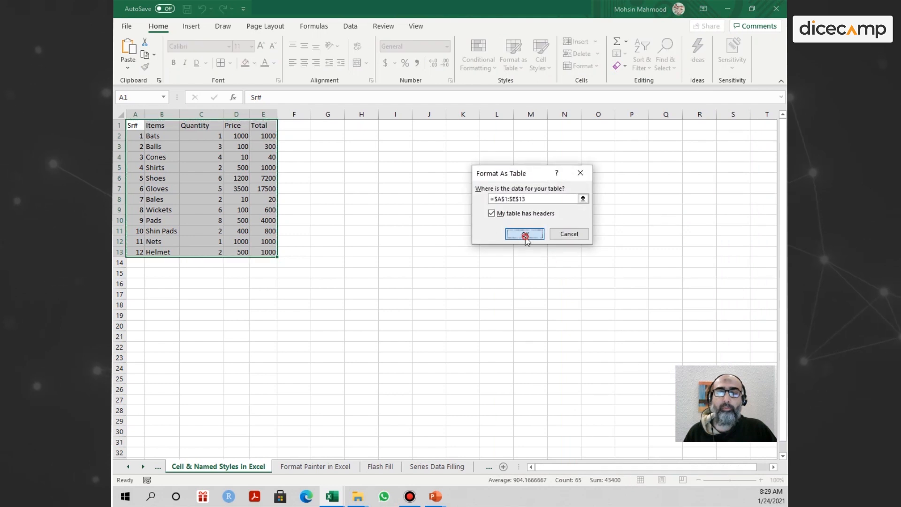
pyautogui.click(522, 234)
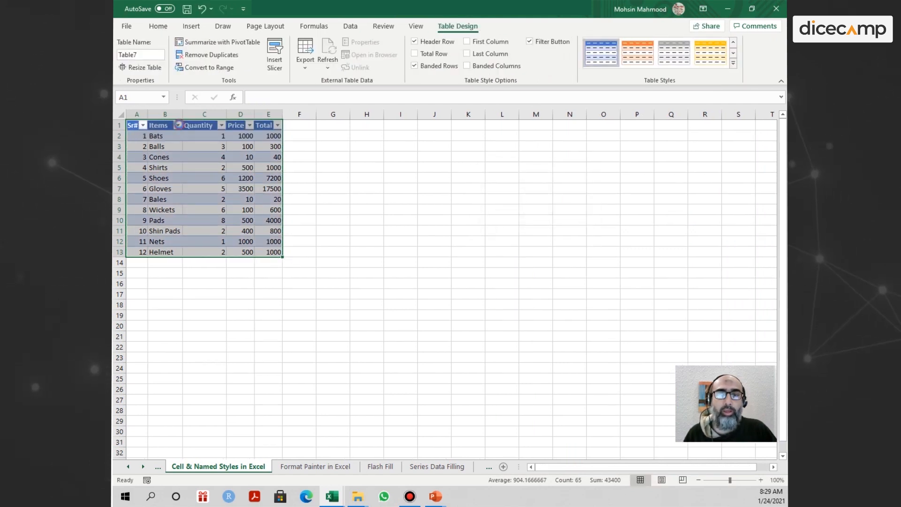
# Step: Examine the filter buttons on the Items, Quantity, Price and Total headers and the design options available for the table
pyautogui.click(179, 126)
pyautogui.click(222, 125)
pyautogui.click(249, 126)
pyautogui.click(250, 126)
pyautogui.click(277, 125)
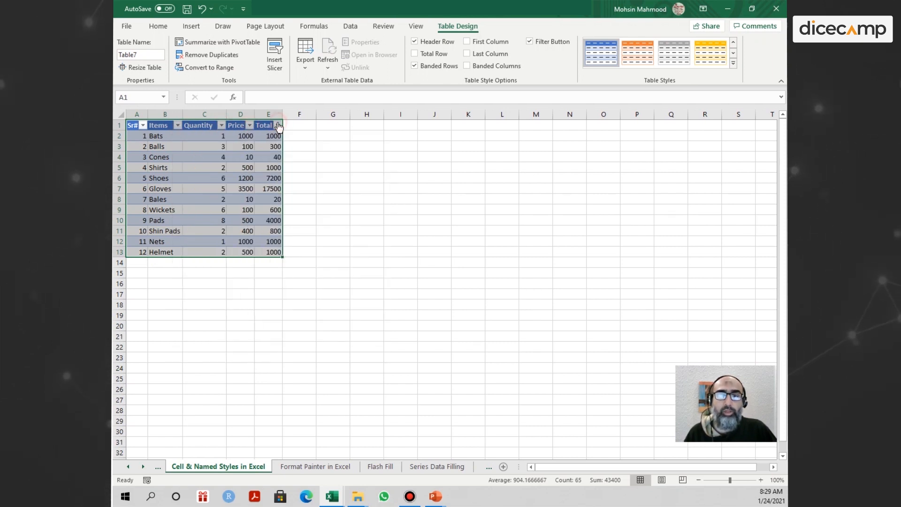
pyautogui.click(188, 136)
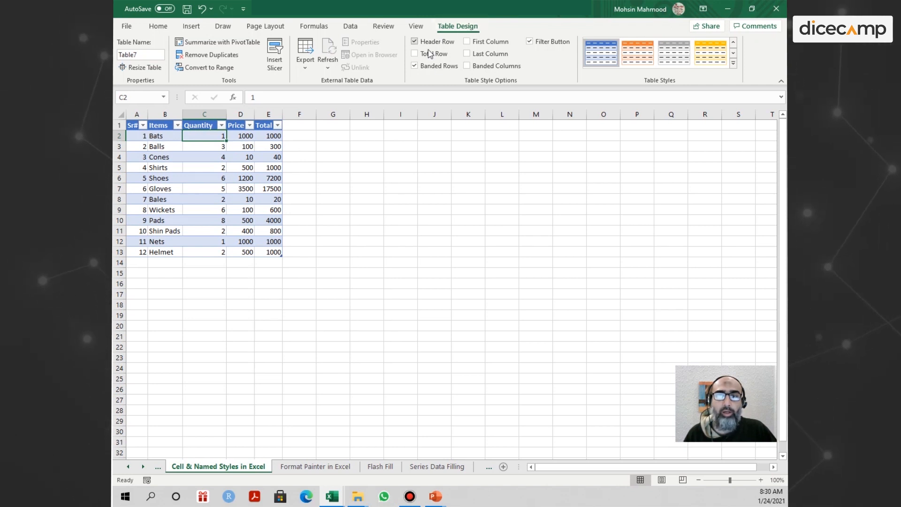
pyautogui.click(375, 125)
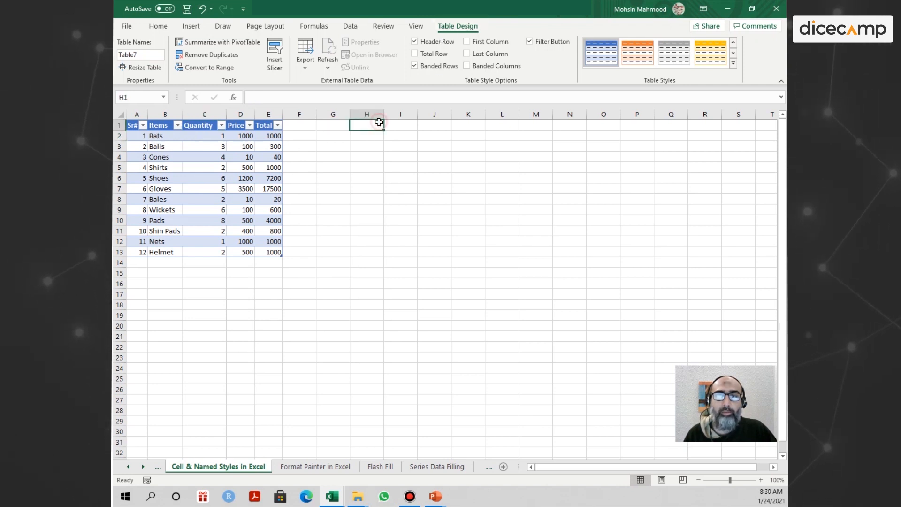
# Step: Turn the table's header row off and back on to compare its appearance
pyautogui.click(178, 177)
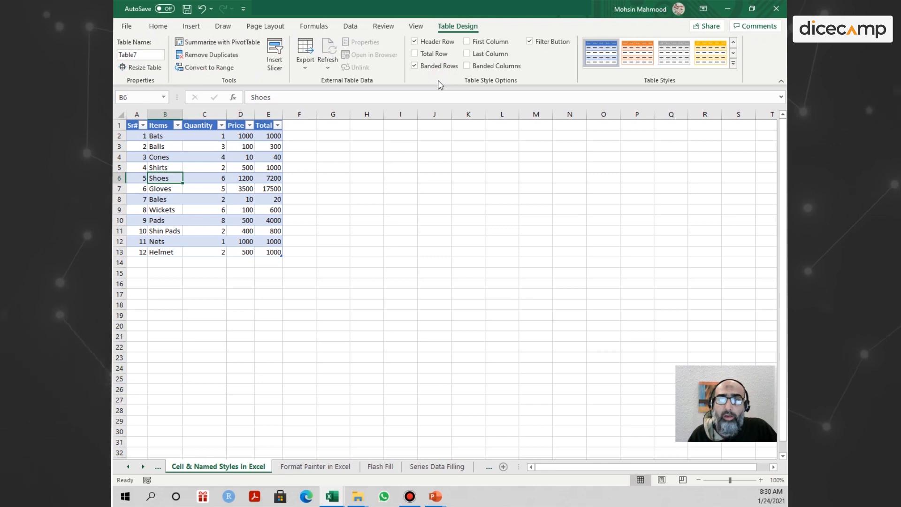
pyautogui.click(415, 43)
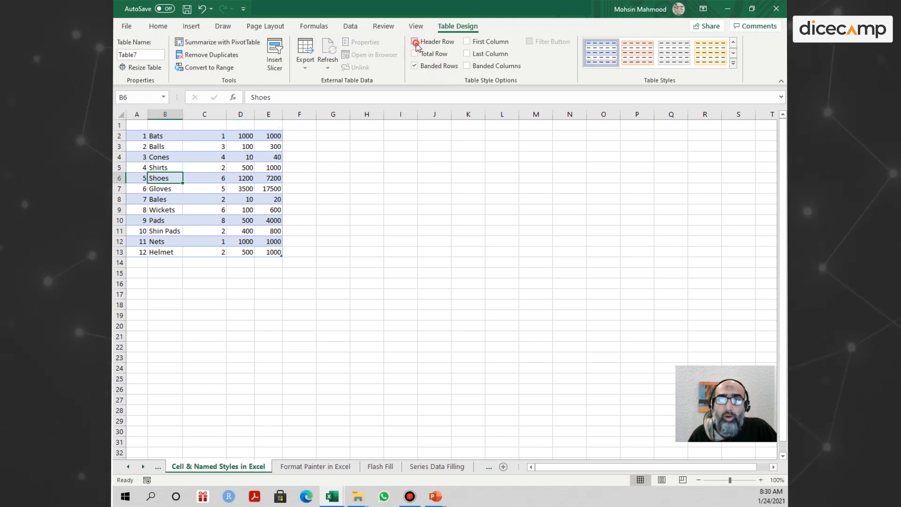
pyautogui.click(415, 42)
pyautogui.click(415, 42)
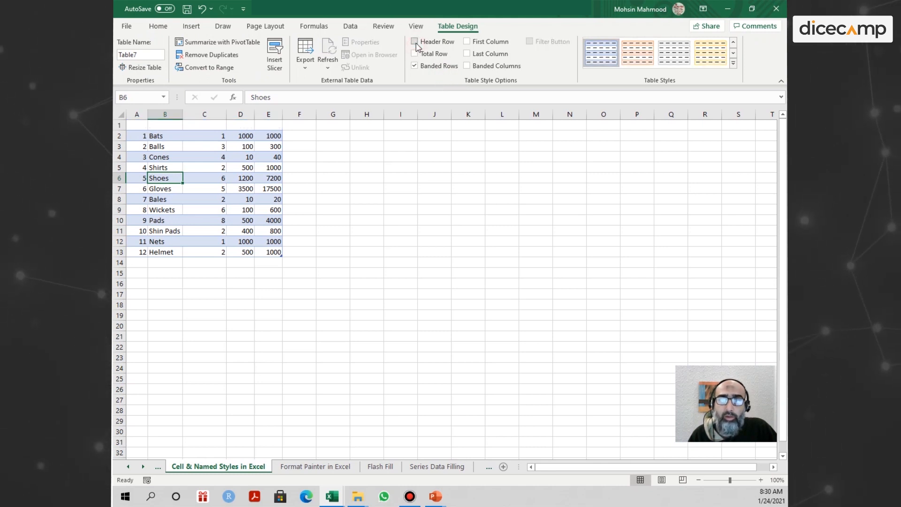
pyautogui.click(415, 42)
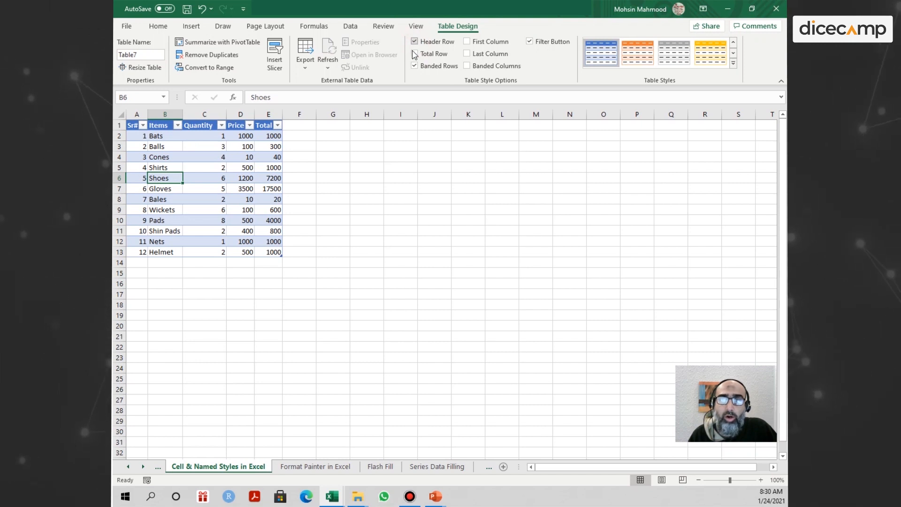
# Step: Turn the table's banded rows off and back on to compare the row shading
pyautogui.click(414, 66)
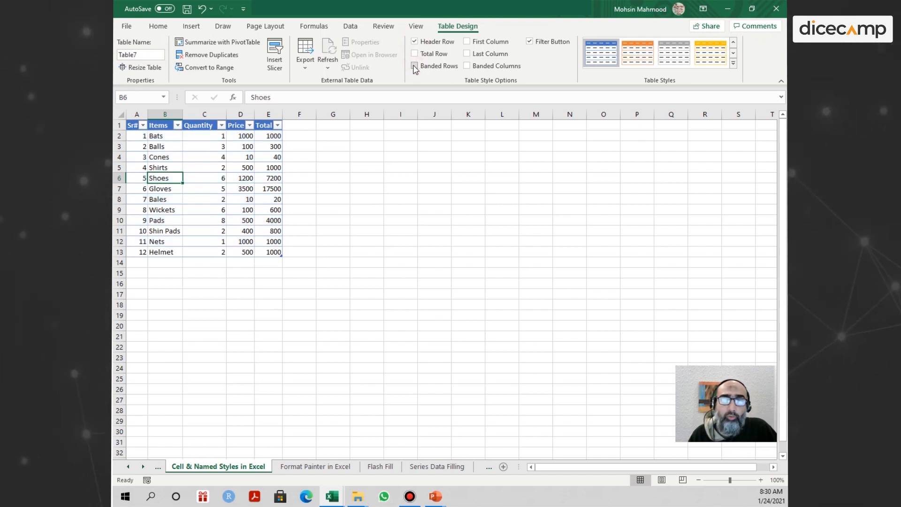
pyautogui.click(414, 67)
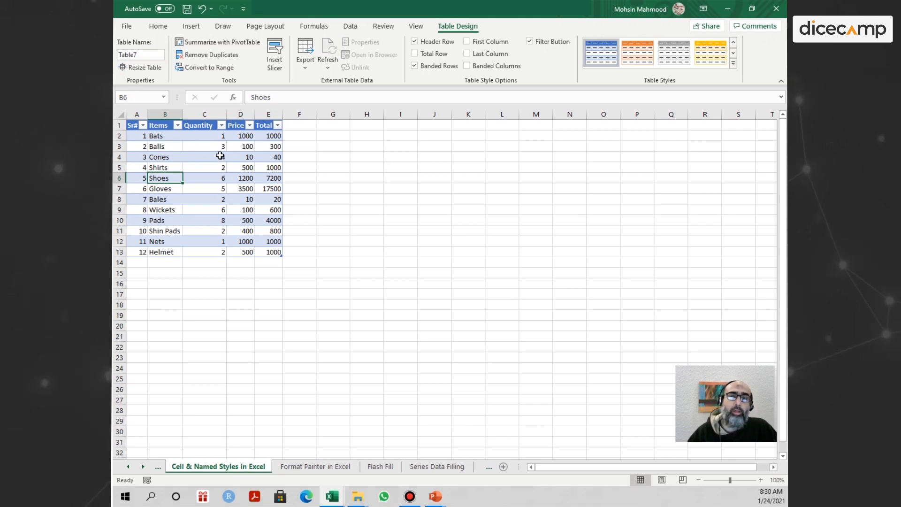
pyautogui.click(415, 67)
pyautogui.click(415, 66)
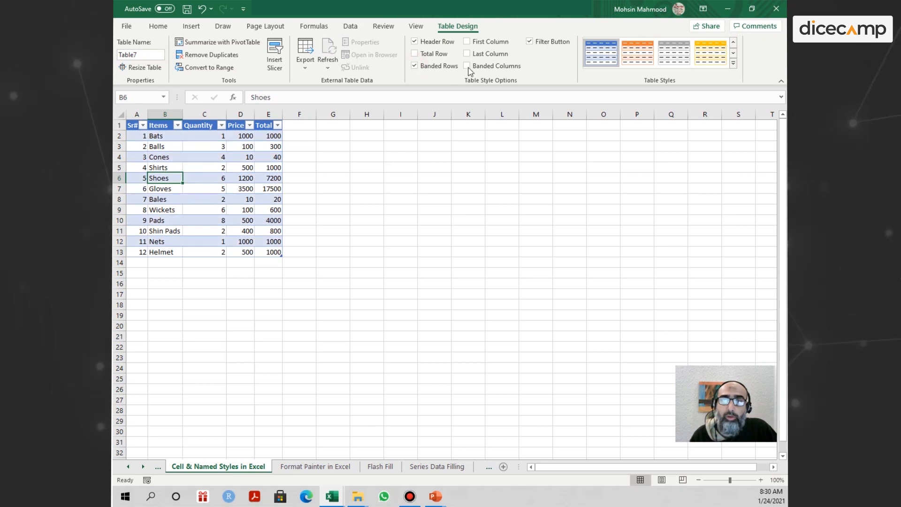
# Step: Try banded columns on the table with and without banded rows, restoring banded rows only
pyautogui.click(467, 66)
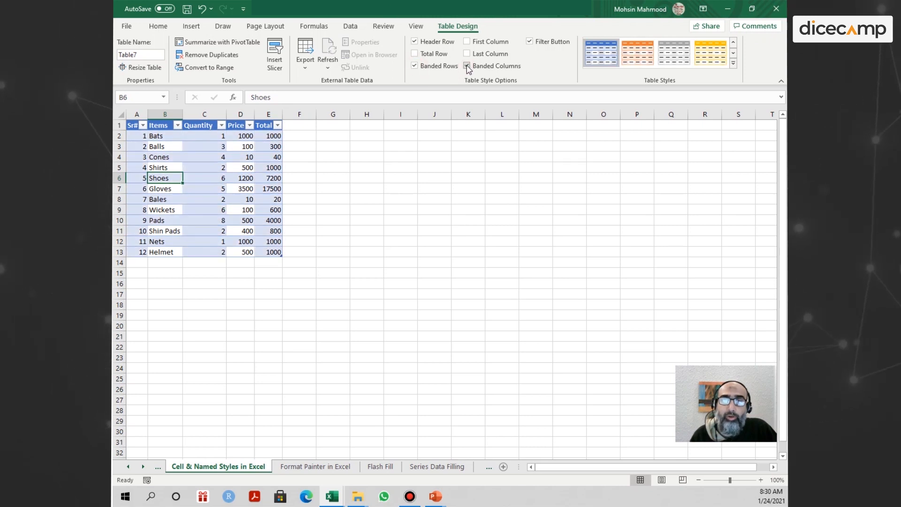
pyautogui.click(415, 66)
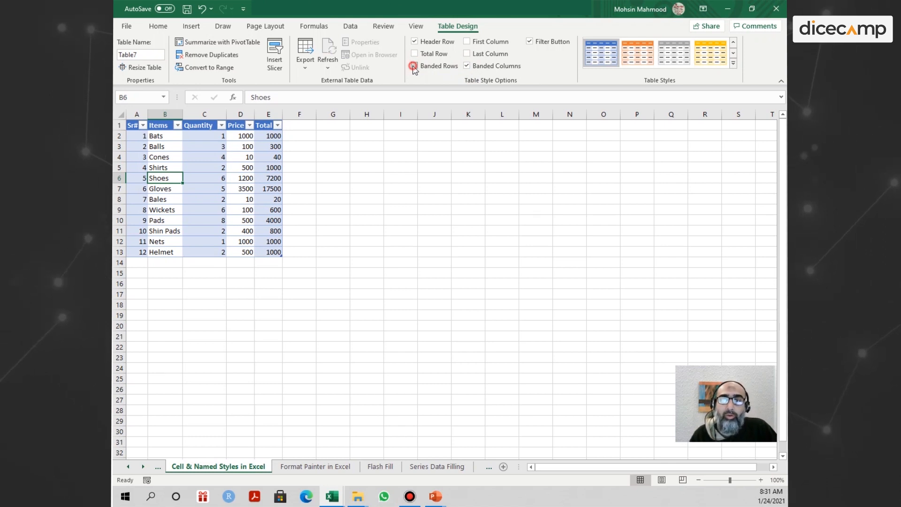
pyautogui.click(413, 66)
pyautogui.click(467, 67)
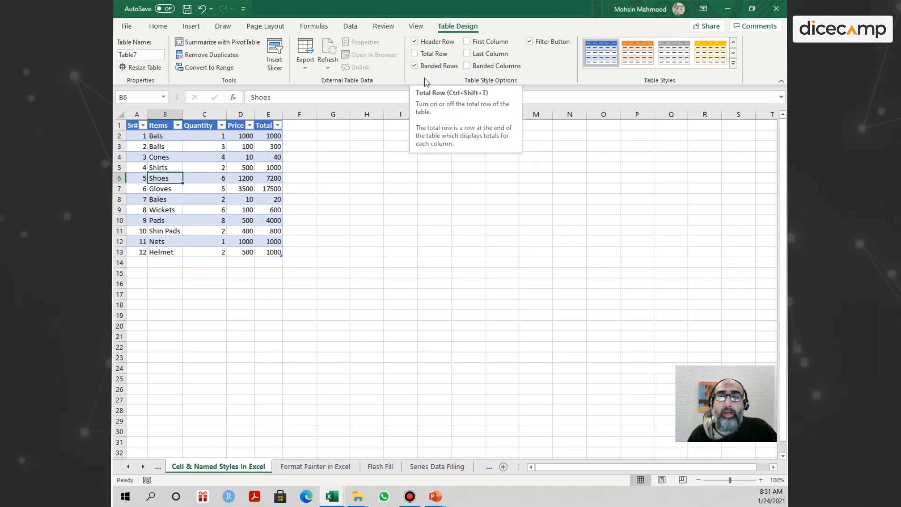
# Step: Add a total row to the table and inspect its cells under the Price and Total columns
pyautogui.click(414, 54)
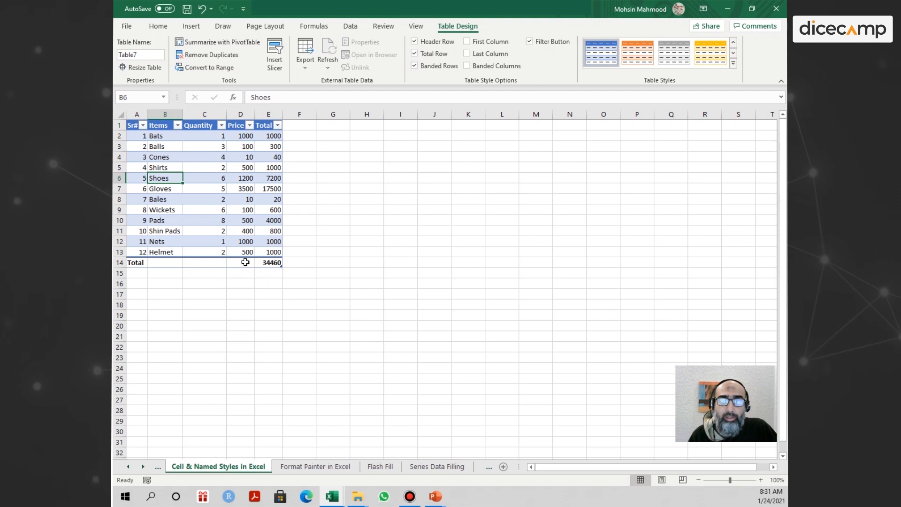
pyautogui.click(245, 262)
pyautogui.click(251, 276)
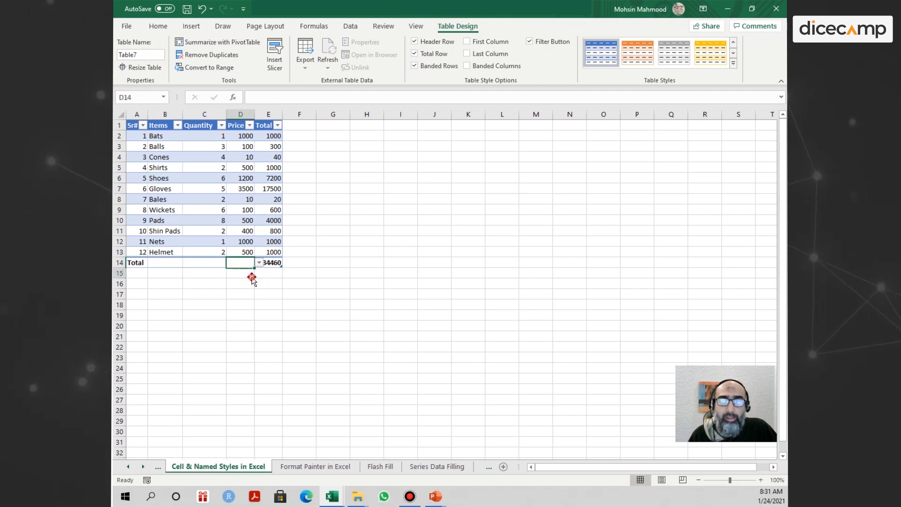
pyautogui.click(269, 262)
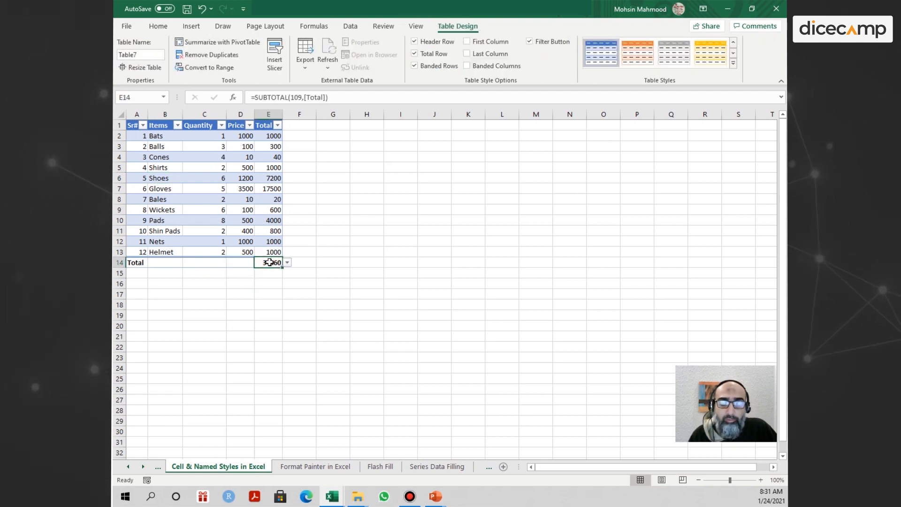
# Step: Set the total row's Price cell to the Average function and review the other functions available there
pyautogui.click(244, 262)
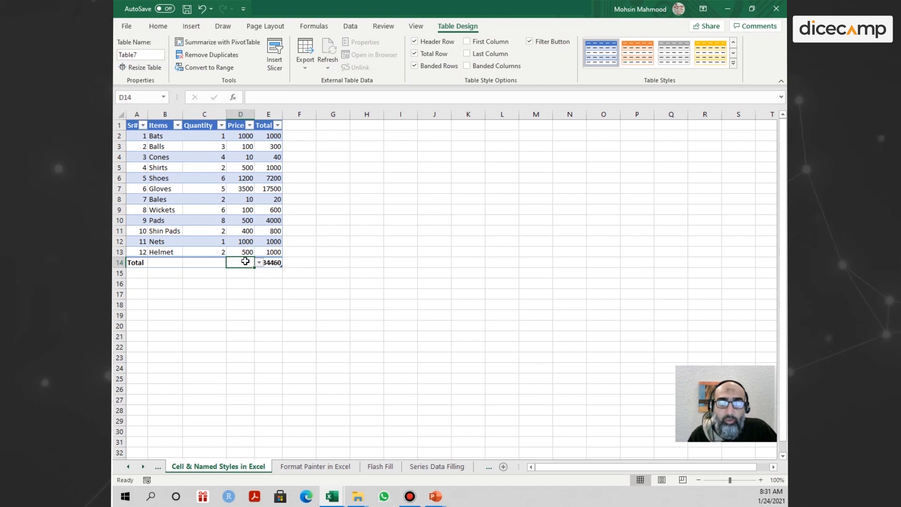
pyautogui.click(258, 264)
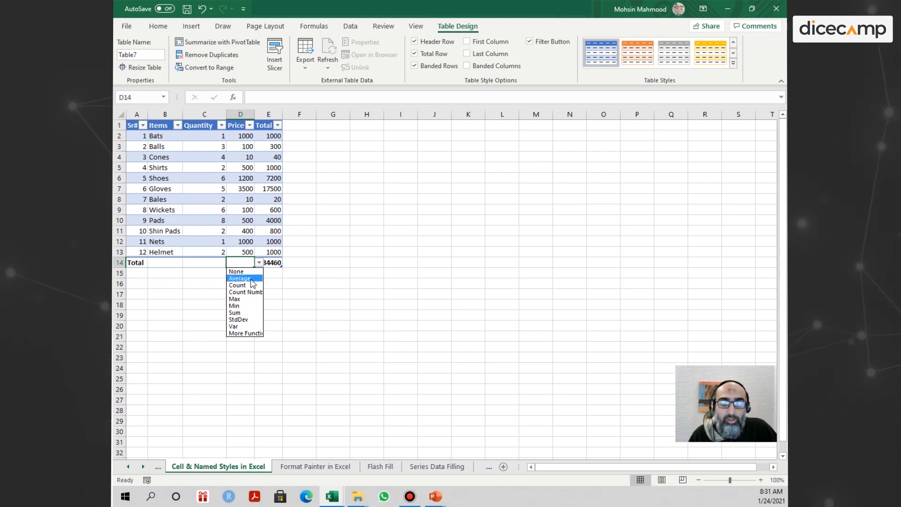
pyautogui.click(242, 279)
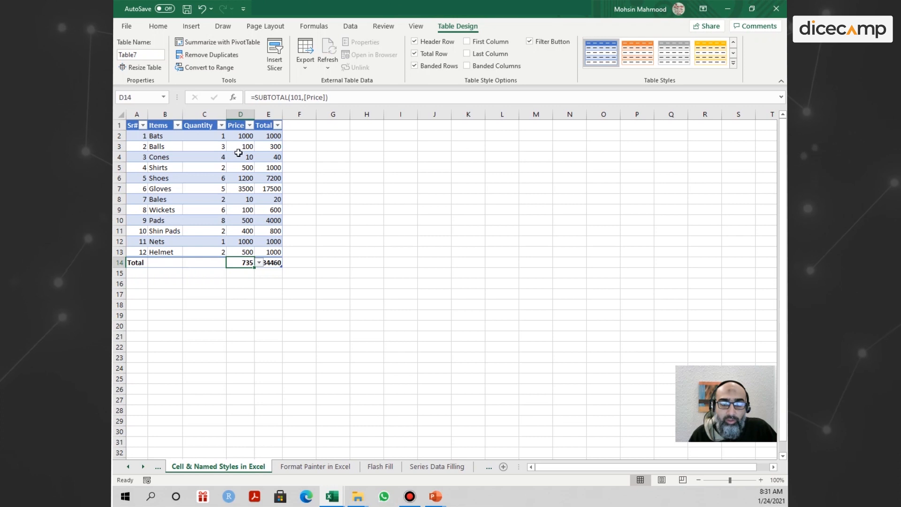
pyautogui.click(259, 263)
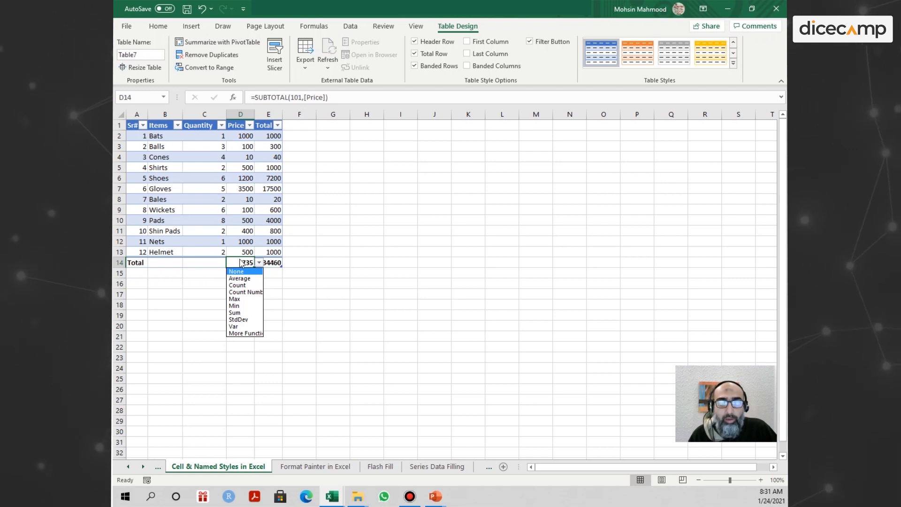
# Step: Set the total row's Quantity cell to the Min function
pyautogui.click(215, 262)
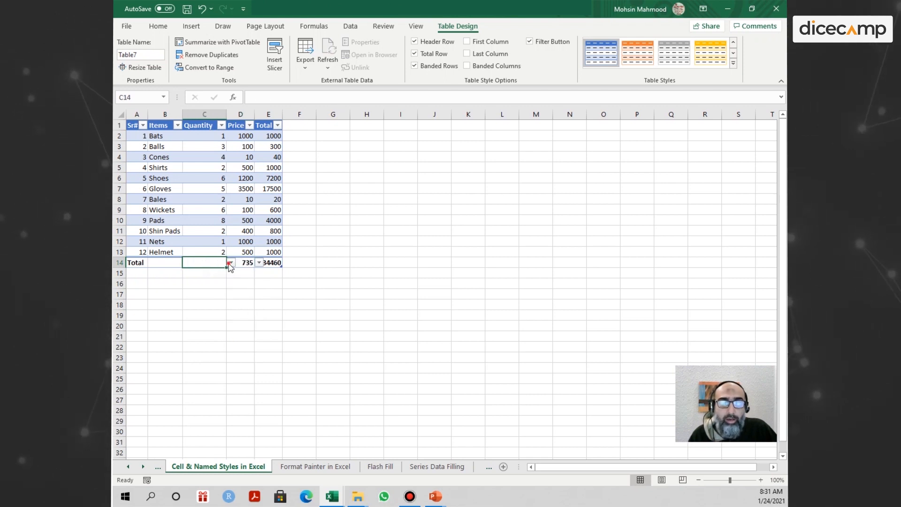
pyautogui.click(231, 262)
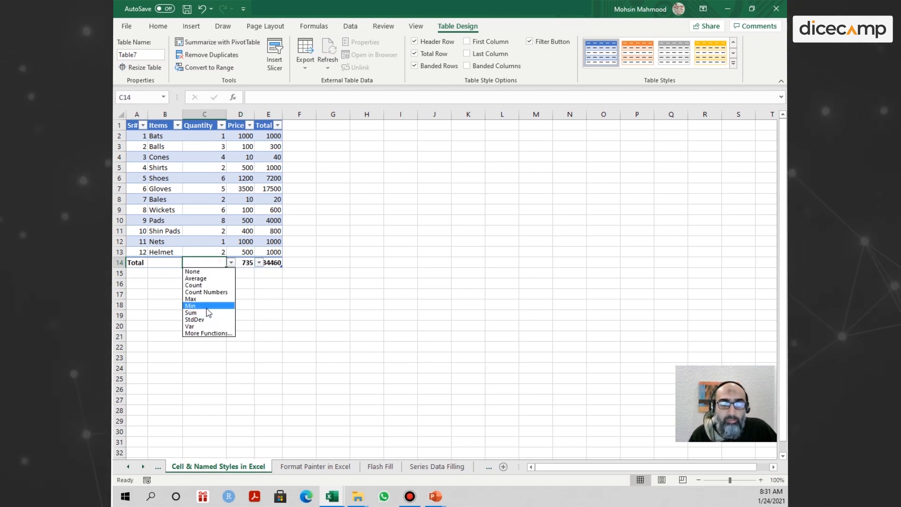
pyautogui.click(206, 306)
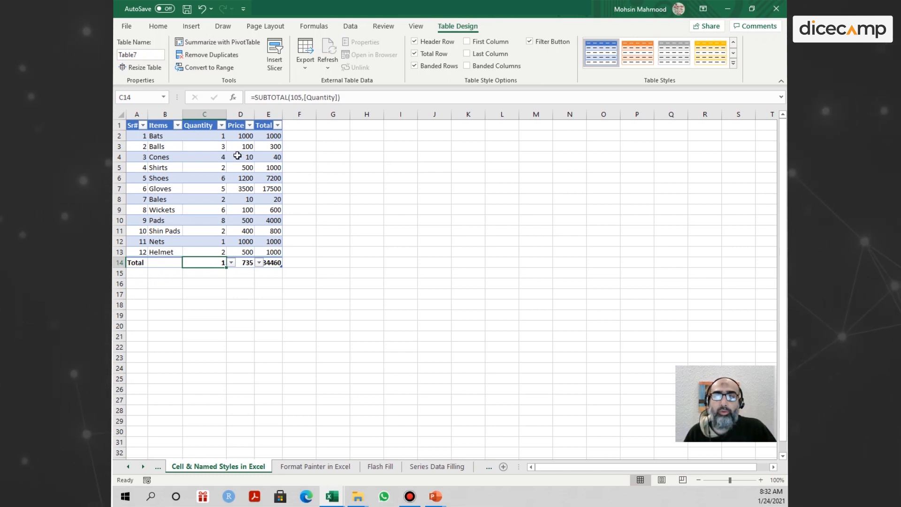
# Step: Preview other table styles on the items table and apply the first black style from the Medium group
pyautogui.click(222, 156)
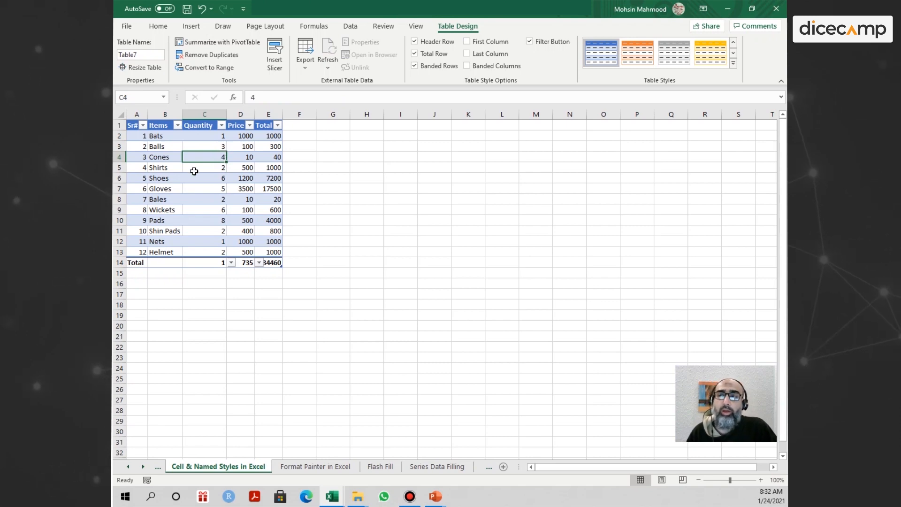
pyautogui.click(733, 63)
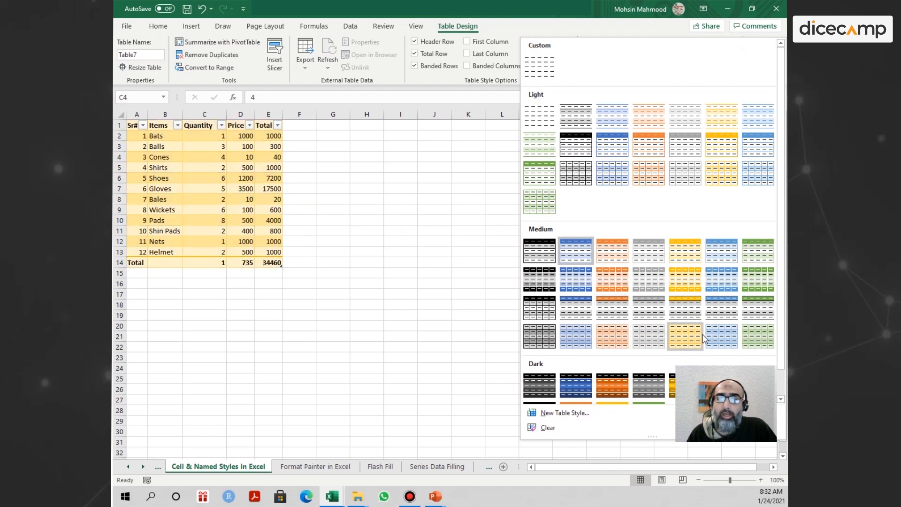
pyautogui.scroll(-1, 704, 337)
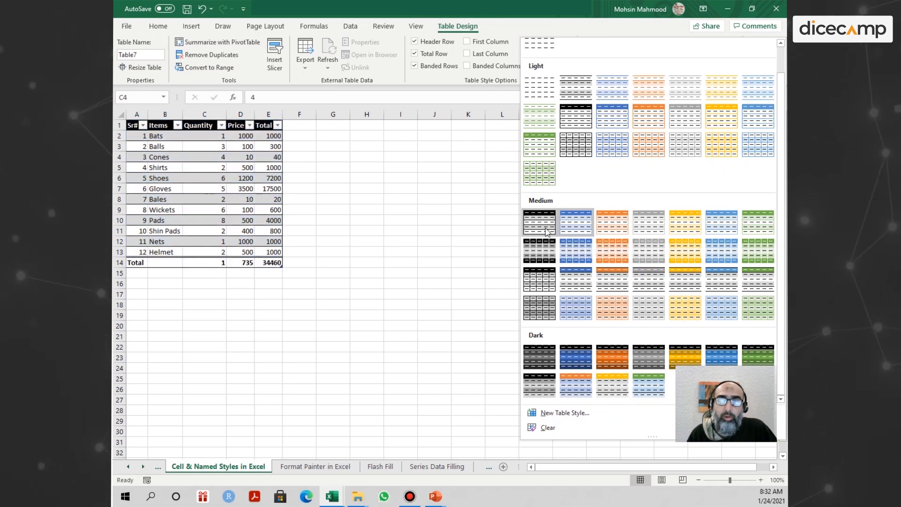
pyautogui.click(547, 232)
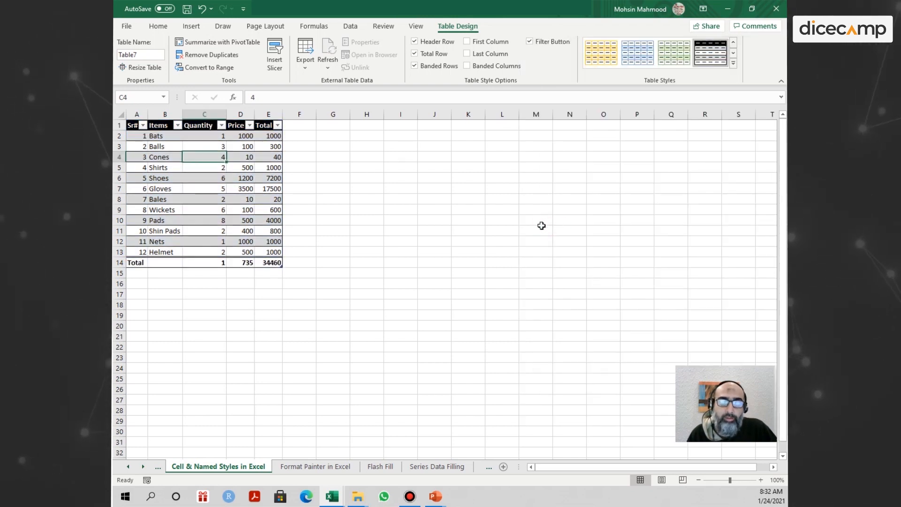
pyautogui.click(176, 167)
pyautogui.click(205, 156)
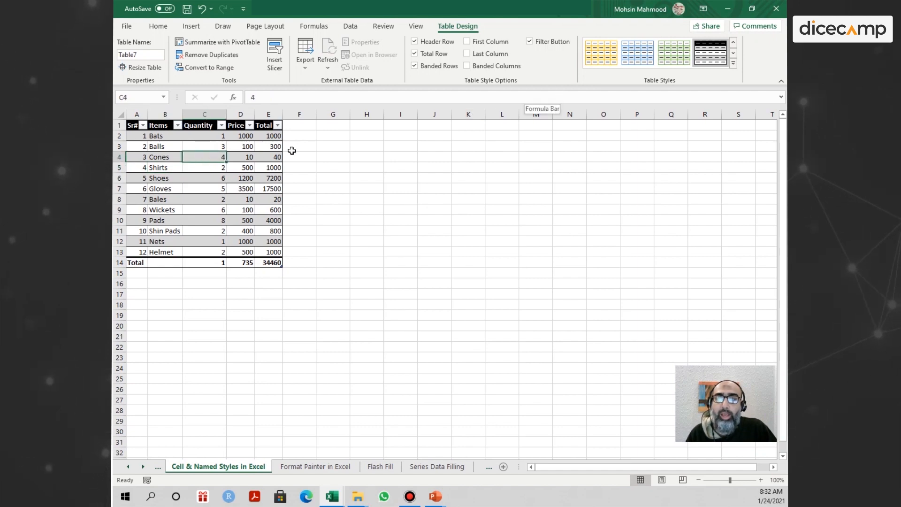
# Step: Clear the table style from the items table
pyautogui.click(733, 64)
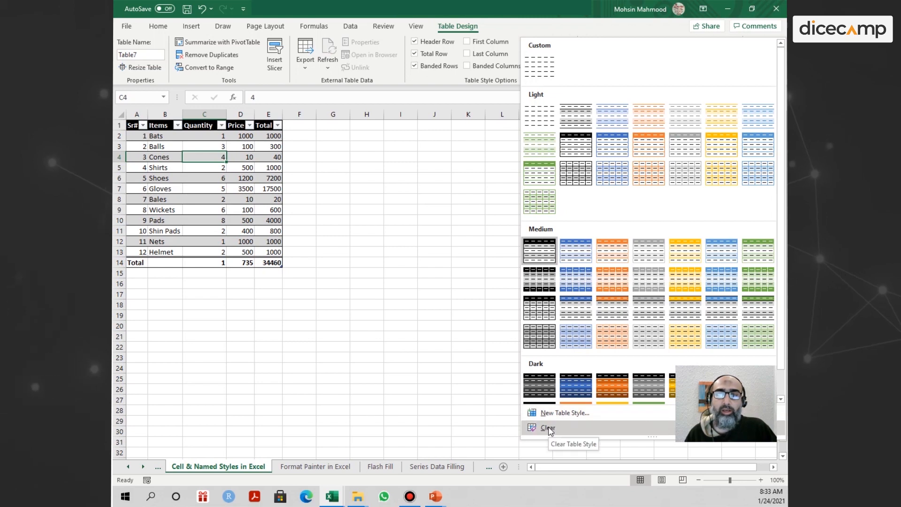
pyautogui.click(466, 157)
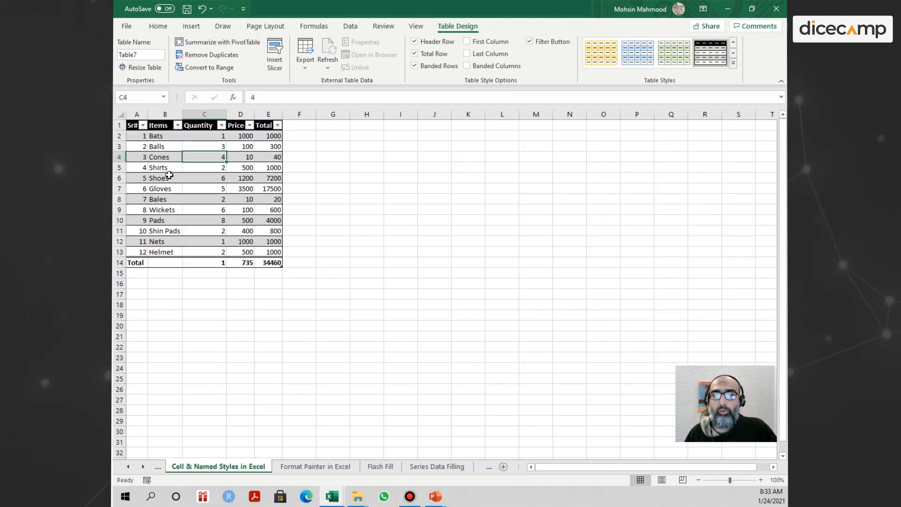
pyautogui.click(733, 63)
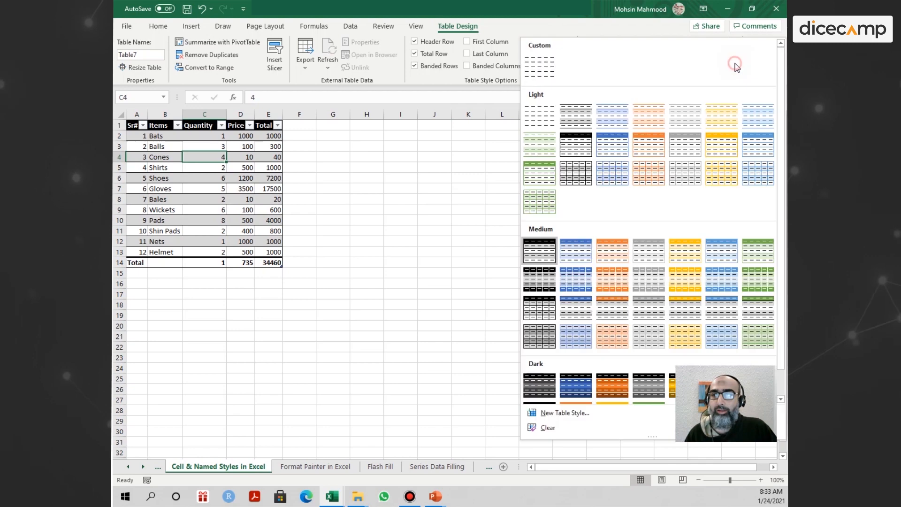
pyautogui.click(555, 427)
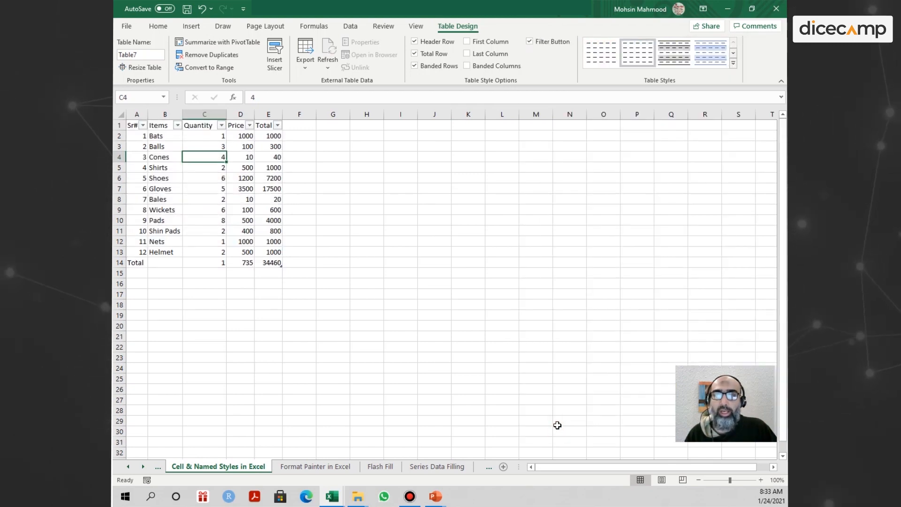